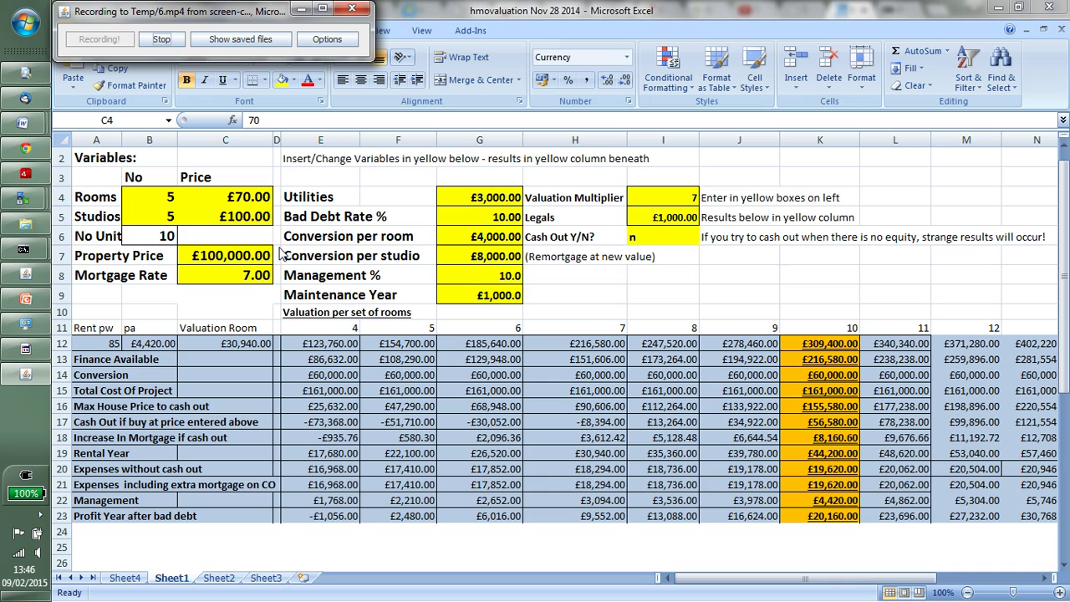
# Enter 6 rooms at £65.00 and set the number of studios to 0.
pyautogui.click(164, 198)
pyautogui.write('6')
pyautogui.press('Tab')
pyautogui.write('65')
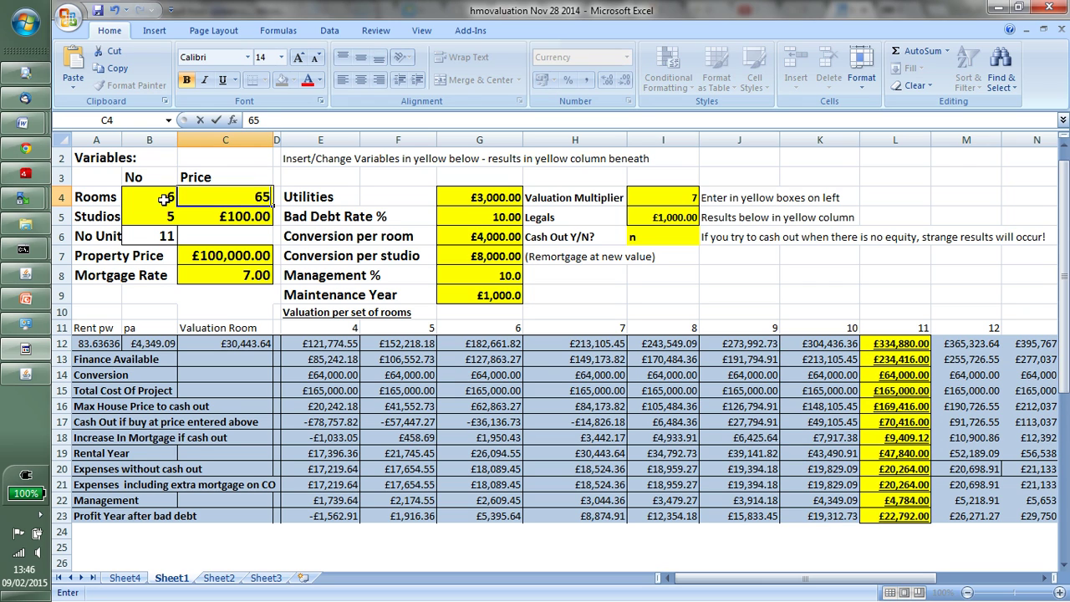
pyautogui.press('Return')
pyautogui.write('0')
pyautogui.press('Tab')
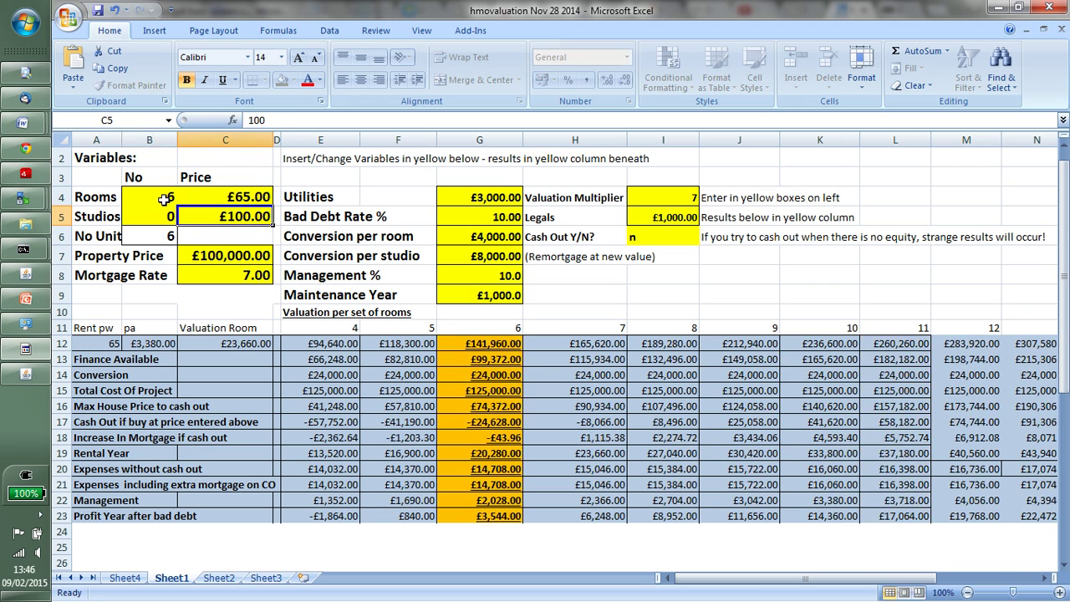
# Set the Utilities cost to £3,500.
pyautogui.press('Down')
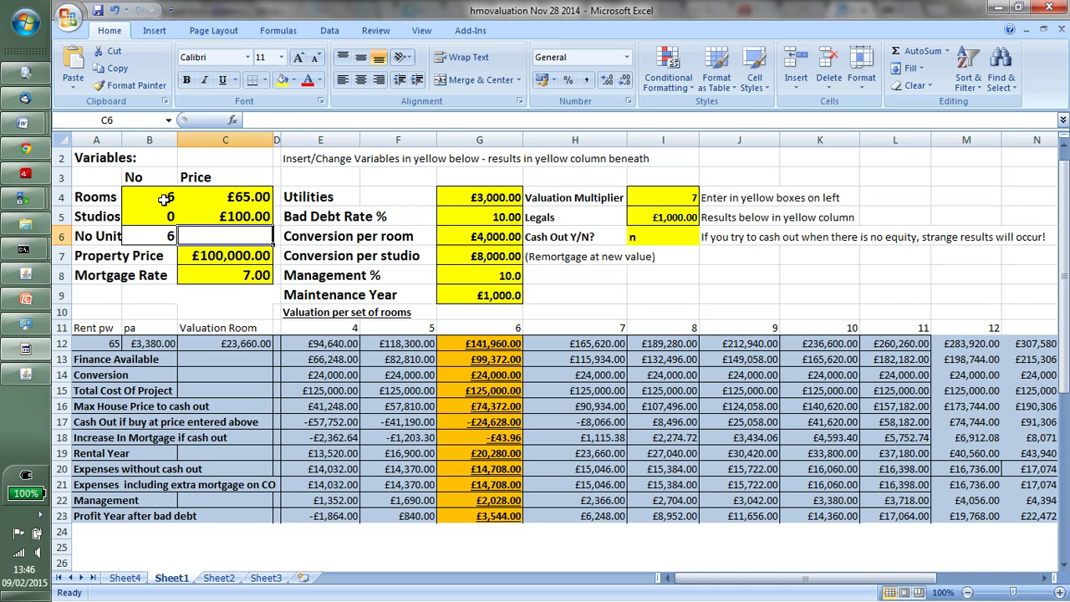
pyautogui.press('Down')
pyautogui.press('Down')
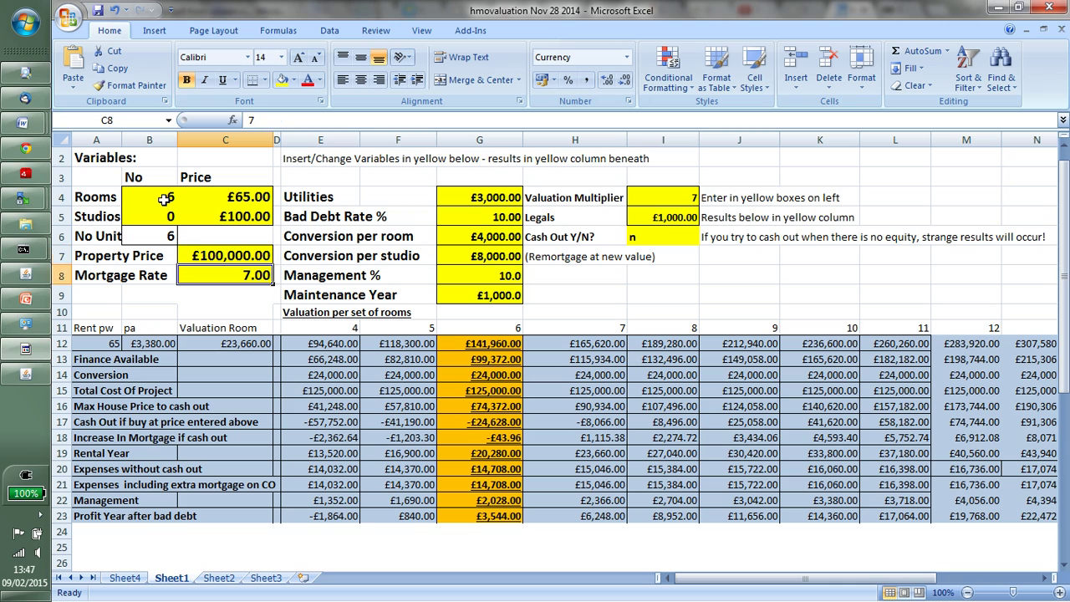
pyautogui.press('Right')
pyautogui.press('Right')
pyautogui.press('Right')
pyautogui.press('Right')
pyautogui.press('Right')
pyautogui.press('Left')
pyautogui.press('Left')
pyautogui.press('Up')
pyautogui.press('Up')
pyautogui.press('Up')
pyautogui.press('Up')
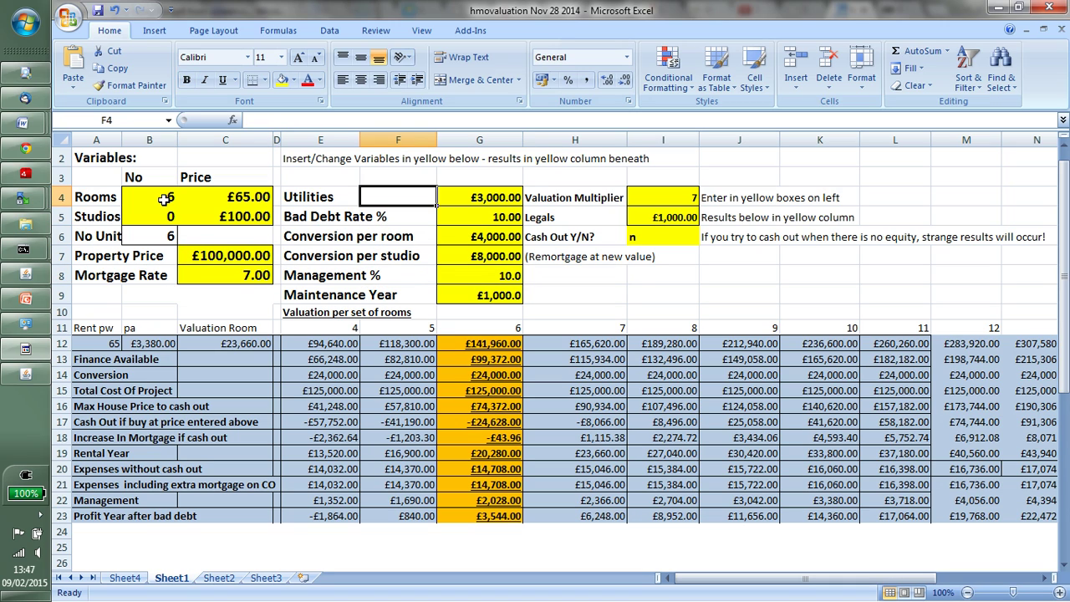
pyautogui.press('Right')
pyautogui.write('3500')
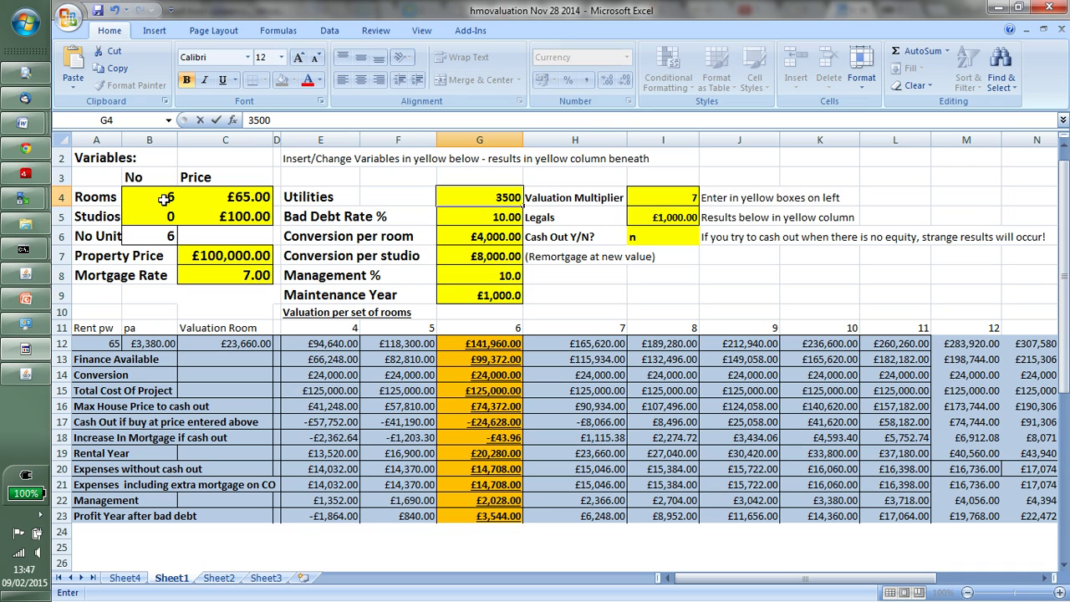
pyautogui.press('Return')
# Set the Management % to 12.
pyautogui.press('Down')
pyautogui.press('Down')
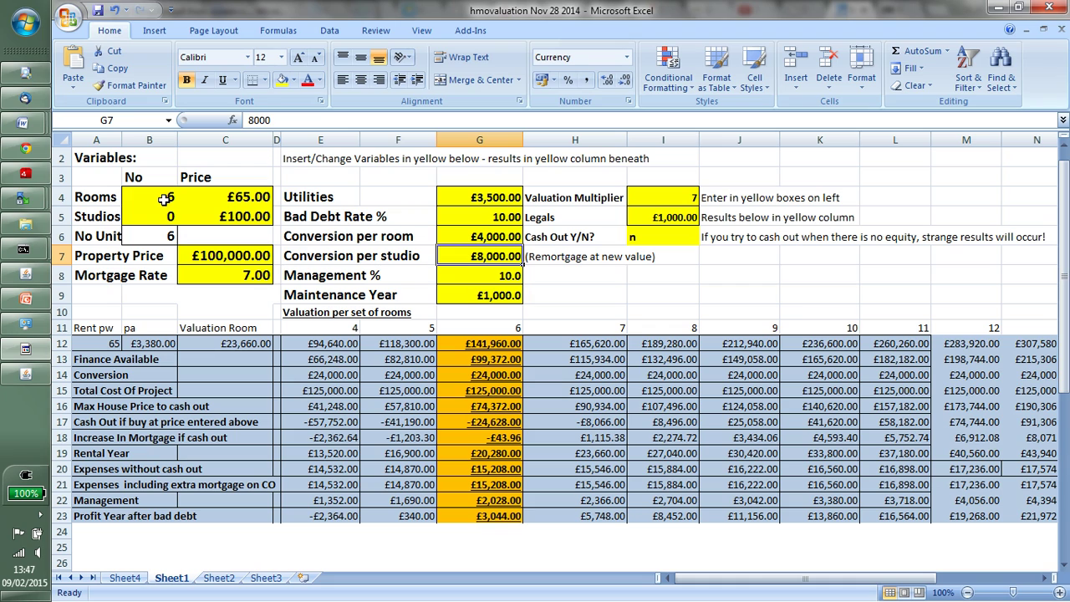
pyautogui.press('Down')
pyautogui.write('12')
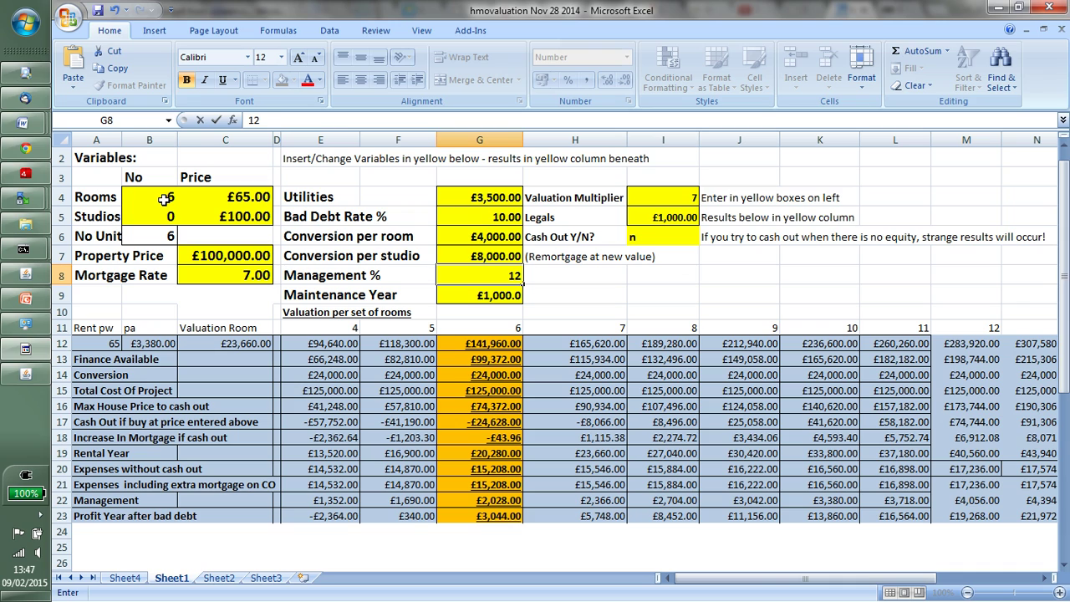
pyautogui.press('Return')
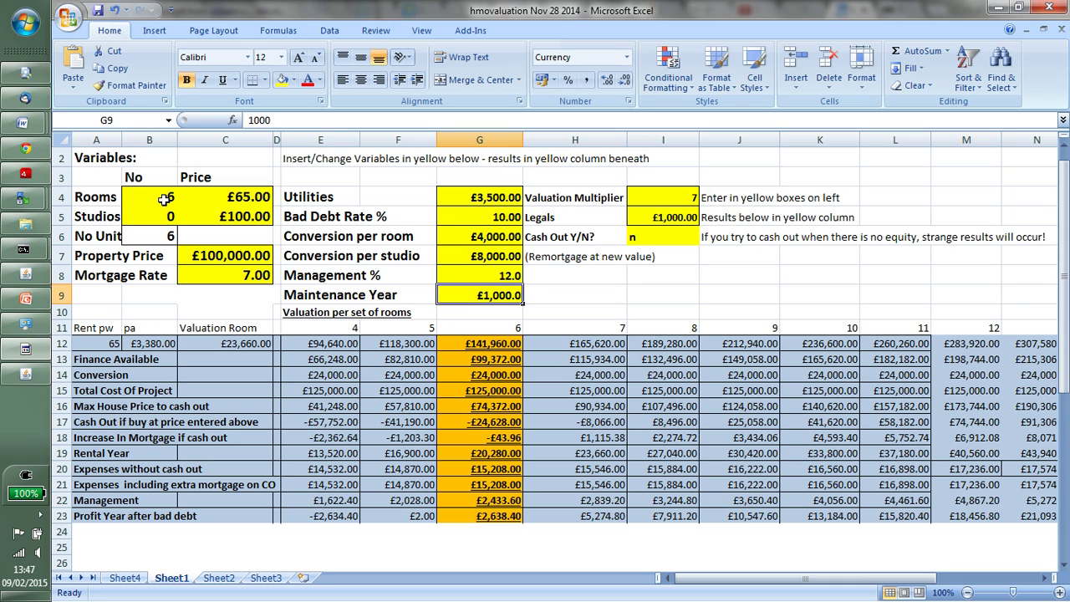
# Review the Valuation Multiplier, Legals and Cash Out Y/N? variables.
pyautogui.press('Right')
pyautogui.press('Right')
pyautogui.press('Up')
pyautogui.press('Up')
pyautogui.press('Up')
pyautogui.press('Up')
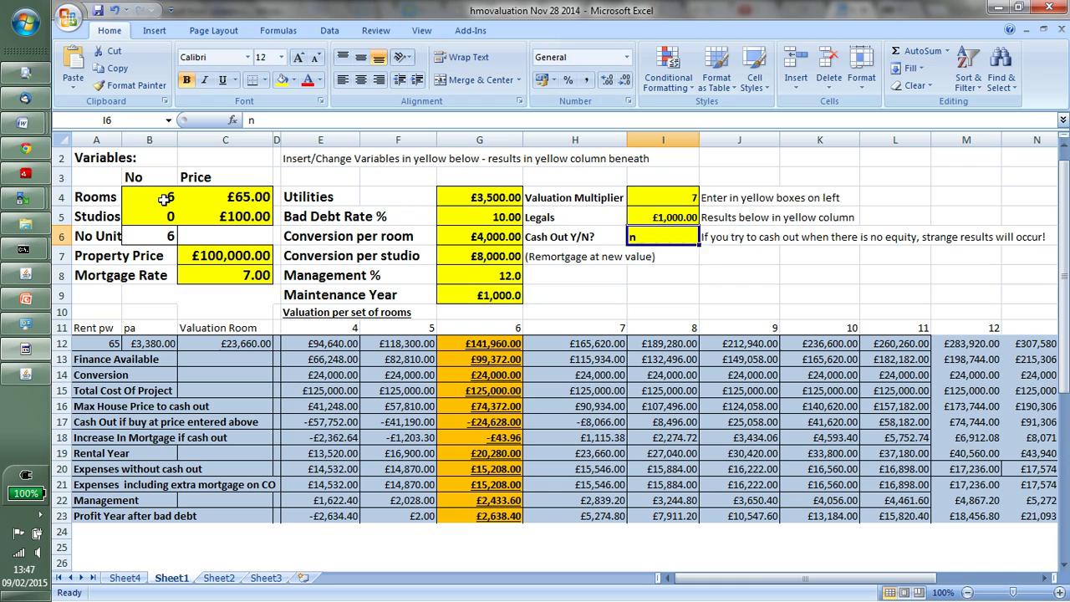
pyautogui.press('Up')
pyautogui.press('Down')
pyautogui.press('Down')
pyautogui.press('Down')
pyautogui.press('Down')
pyautogui.press('Down')
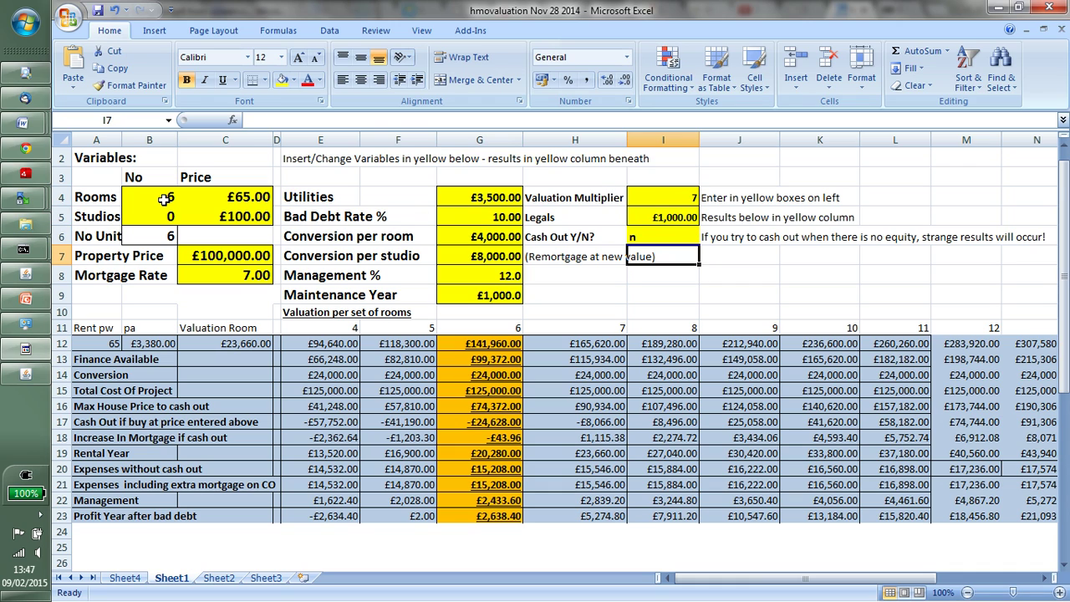
# Examine the result rows beneath the variables, from Finance Available down to Rental Year, including the column for six rooms.
pyautogui.press('Down')
pyautogui.press('Down')
pyautogui.press('Down')
pyautogui.press('Down')
pyautogui.press('Left')
pyautogui.press('Left')
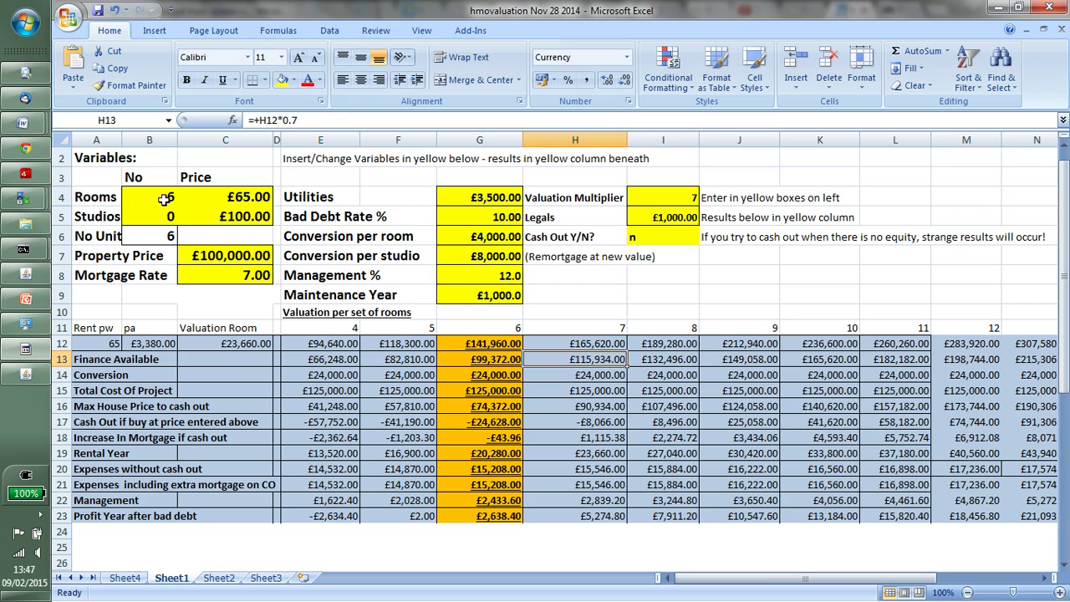
pyautogui.press('Down')
pyautogui.press('Down')
pyautogui.press('Down')
pyautogui.press('Down')
pyautogui.press('Down')
pyautogui.press('Down')
pyautogui.press('Up')
pyautogui.press('Down')
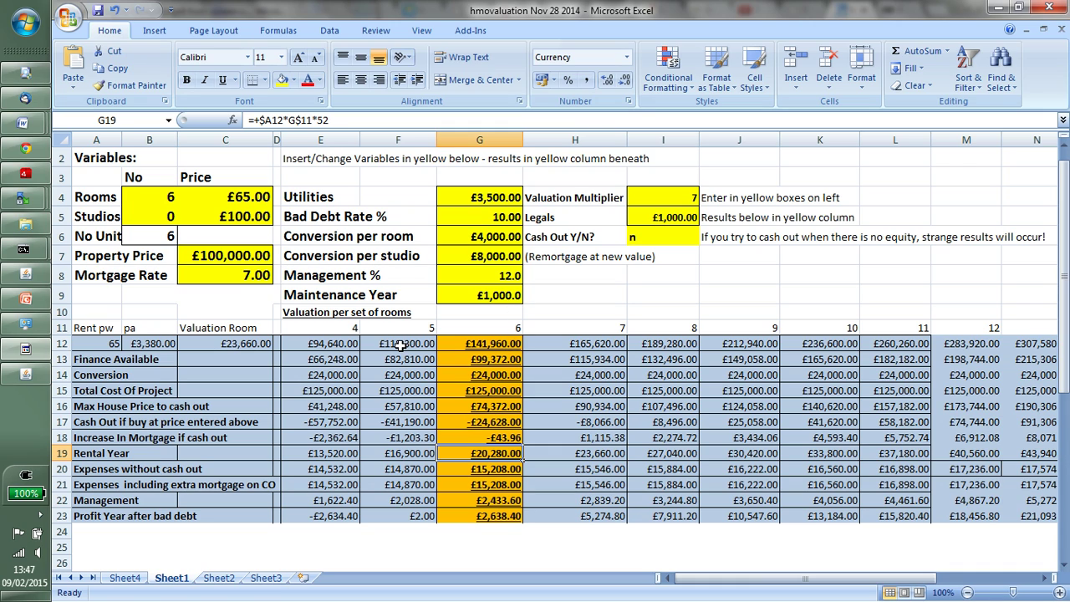
# Try 7 rooms in the variables and return the number of rooms to 6.
pyautogui.click(167, 199)
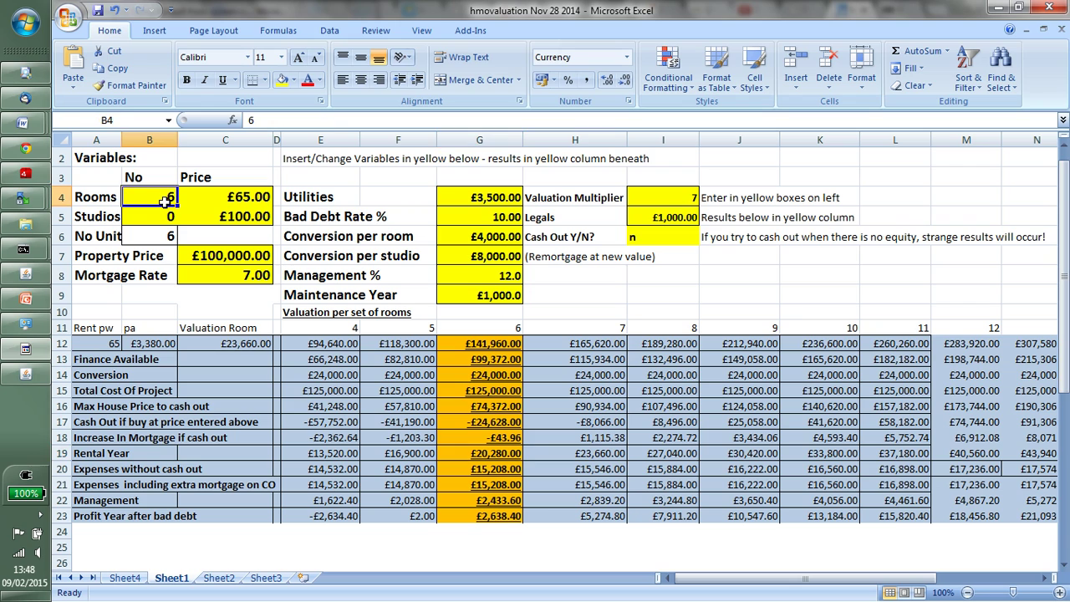
pyautogui.write('7')
pyautogui.press('Return')
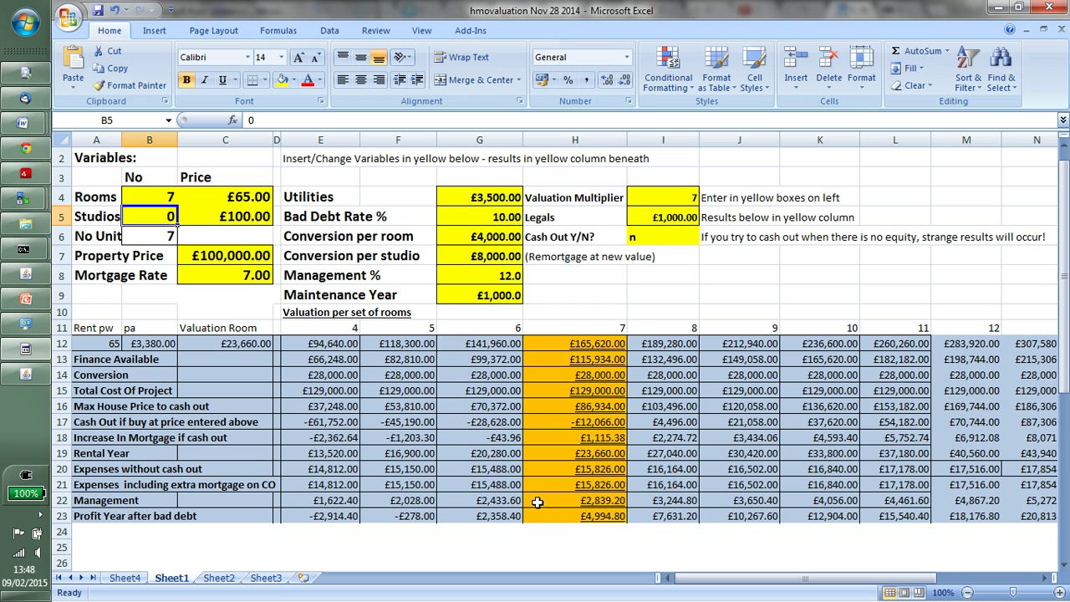
pyautogui.click(171, 195)
pyautogui.write('6')
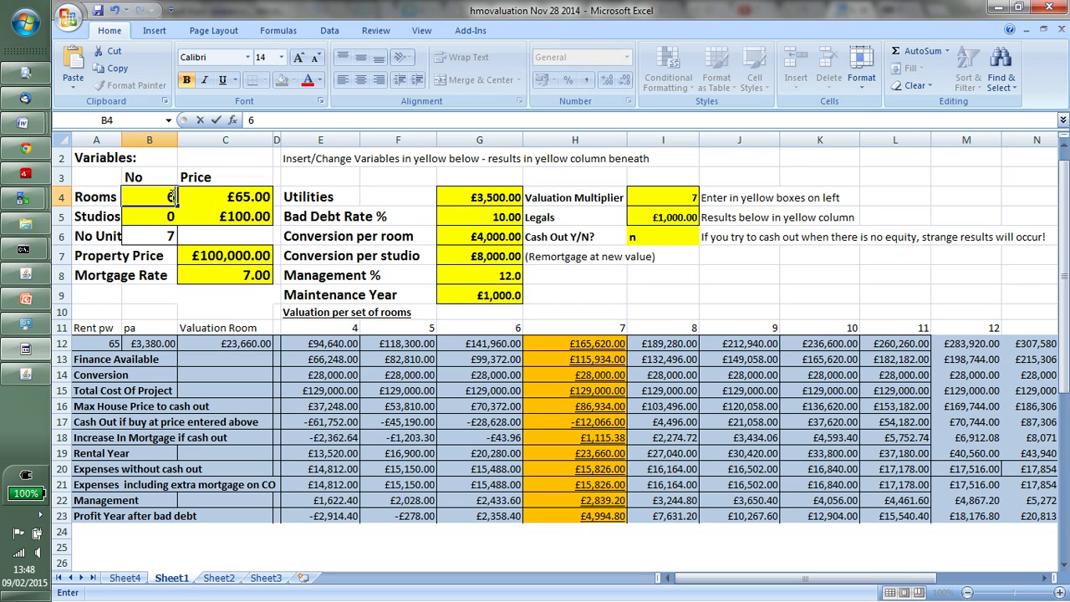
pyautogui.press('Return')
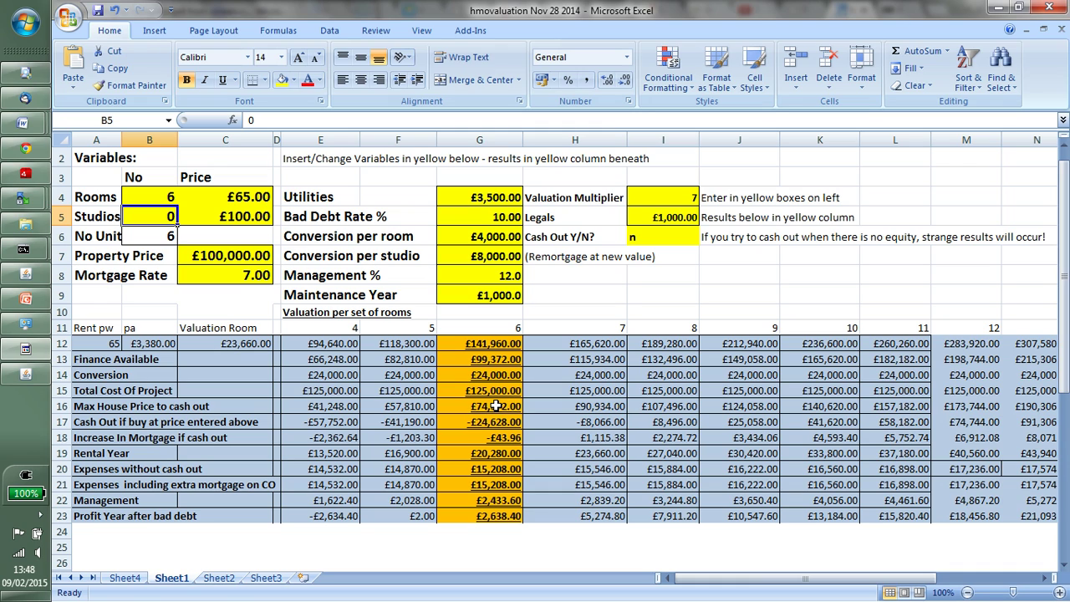
# Set the Property Price to £75,000.
pyautogui.click(249, 256)
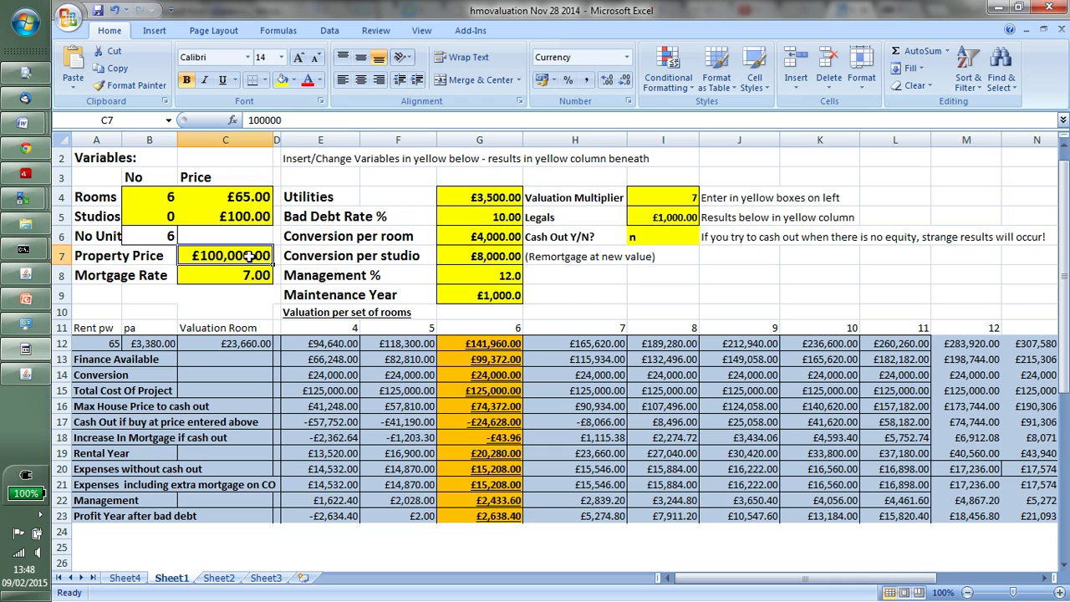
pyautogui.write('75000')
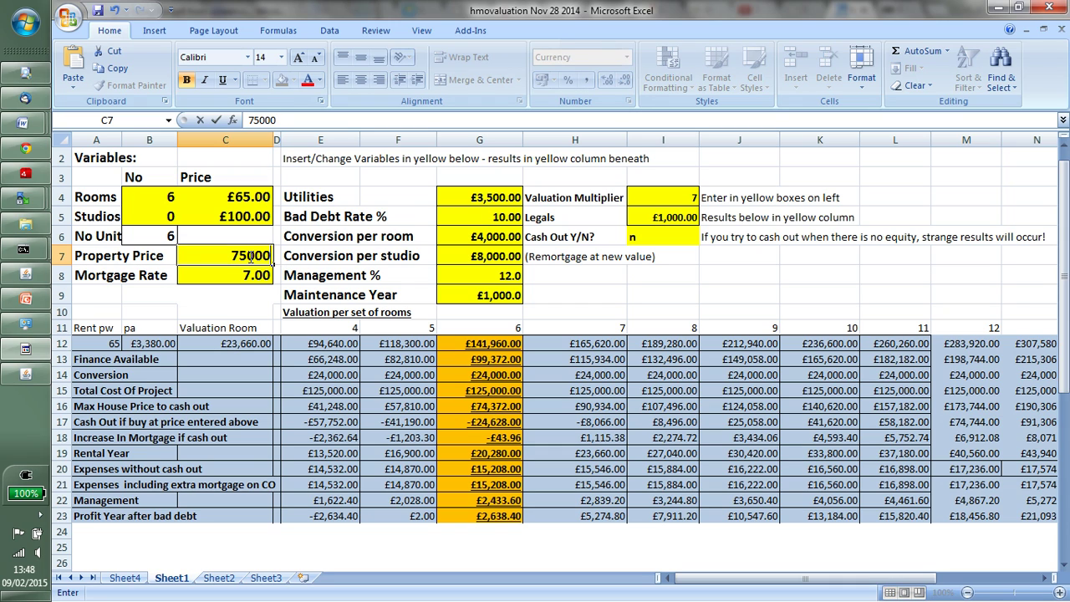
pyautogui.click(283, 326)
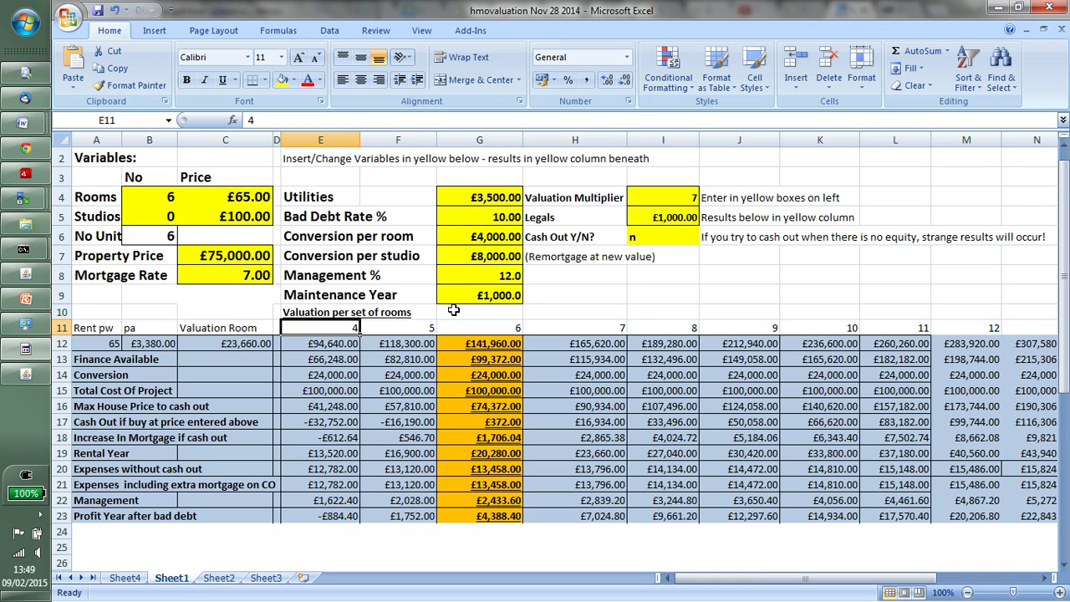
# Set the number of rooms to 0 and the number of studios to 6.
pyautogui.click(170, 199)
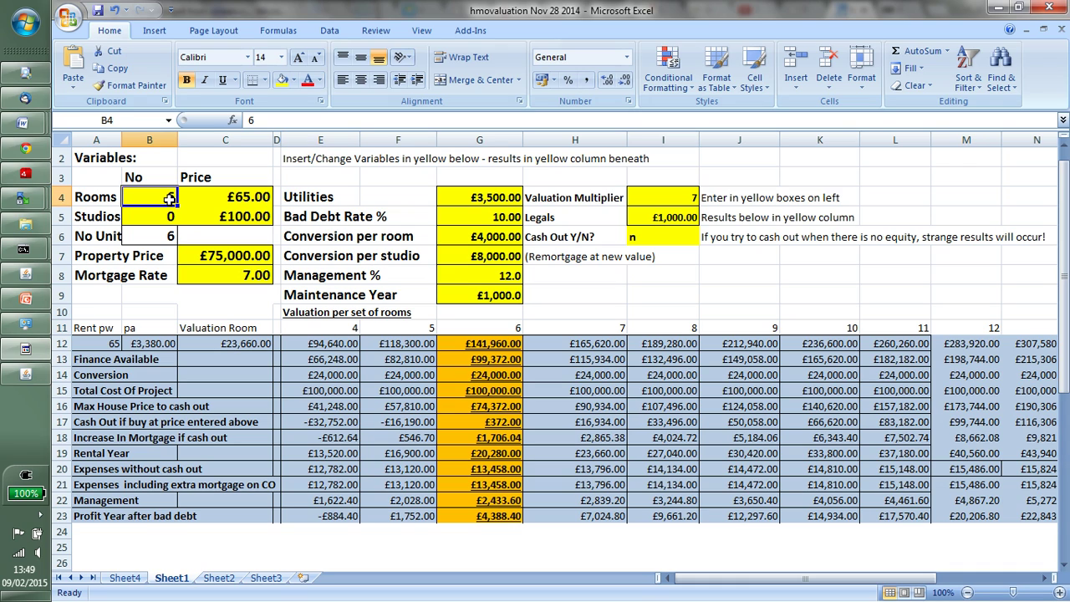
pyautogui.write('0')
pyautogui.press('Return')
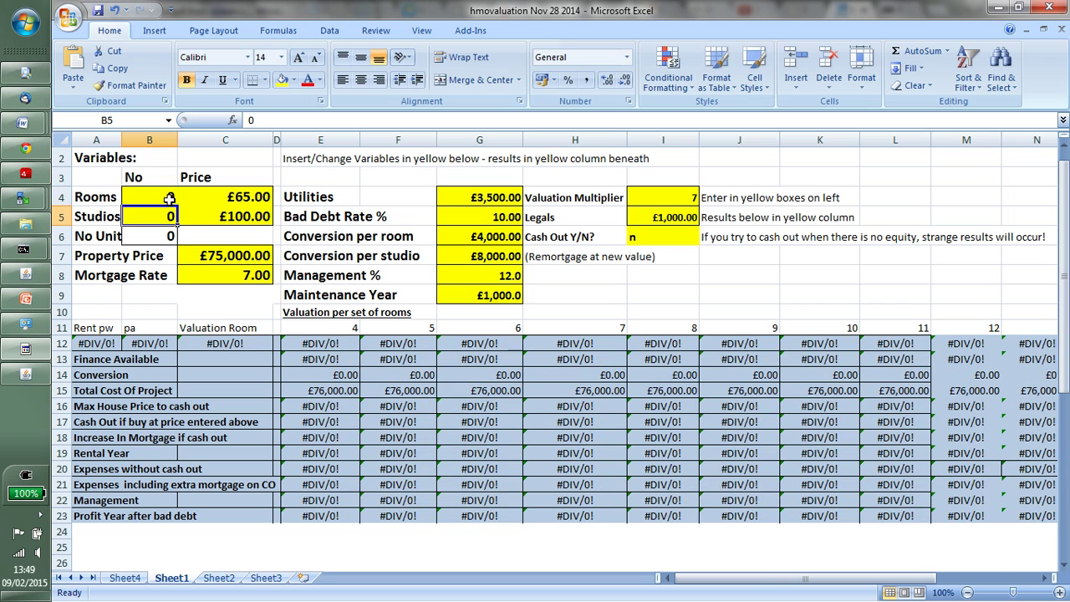
pyautogui.write('6')
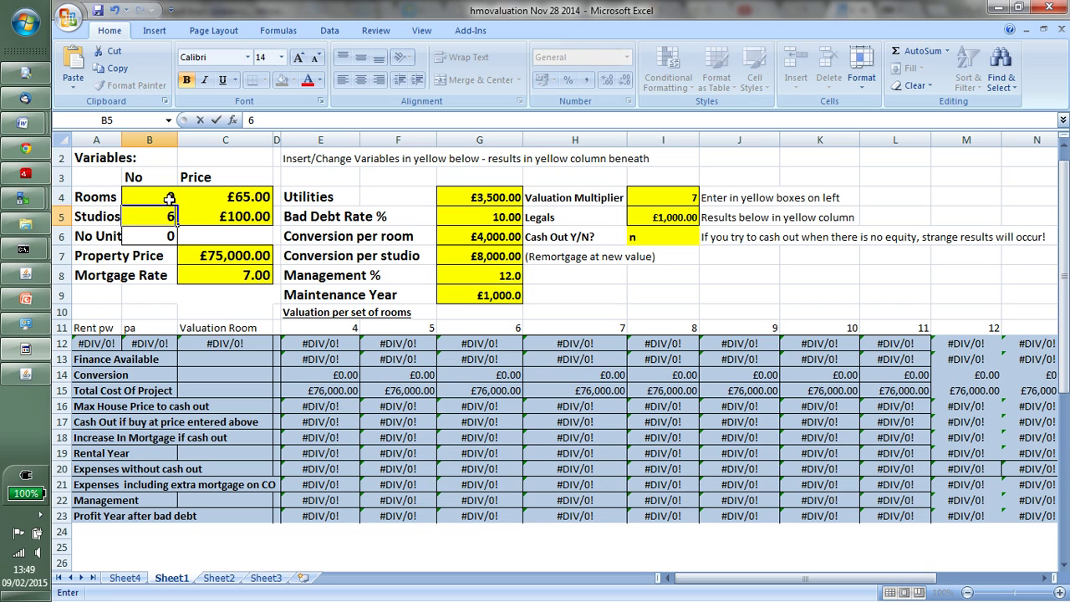
pyautogui.click(224, 240)
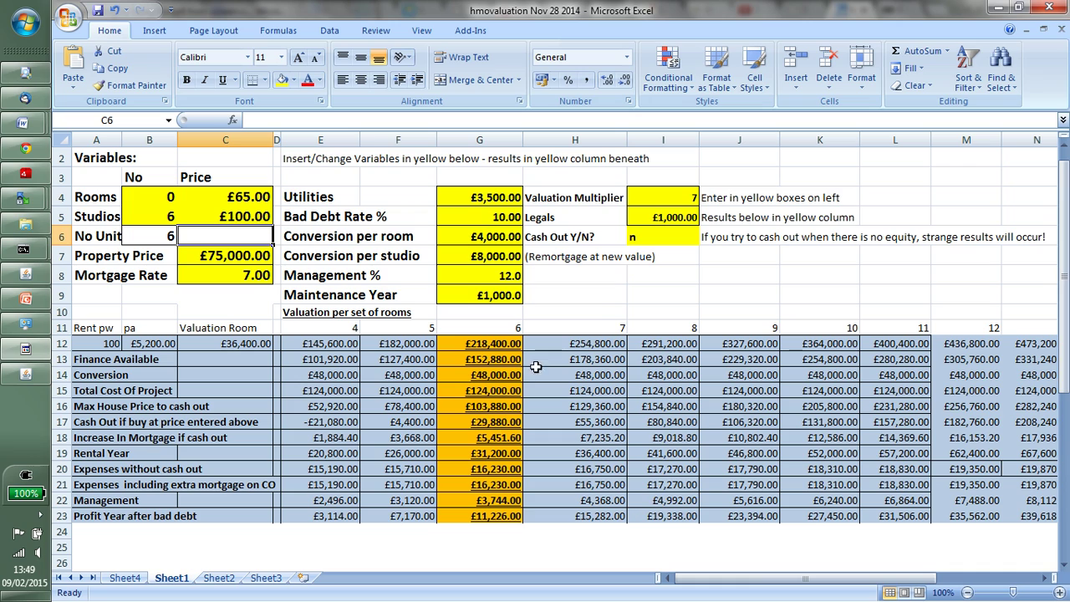
# Set the Cash Out Y/N? option to y.
pyautogui.click(649, 241)
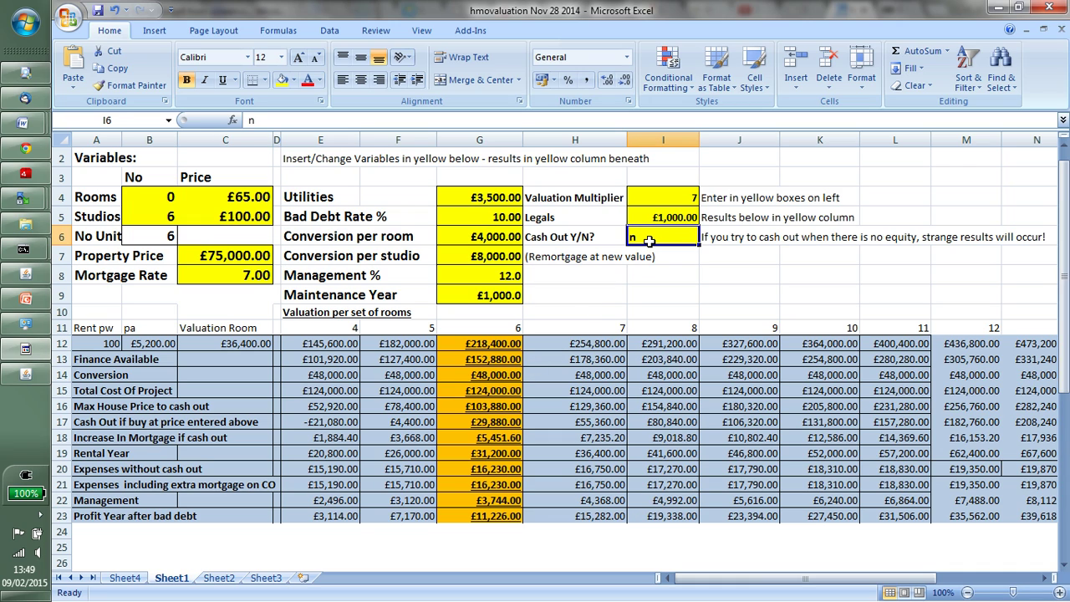
pyautogui.write('y')
pyautogui.press('Return')
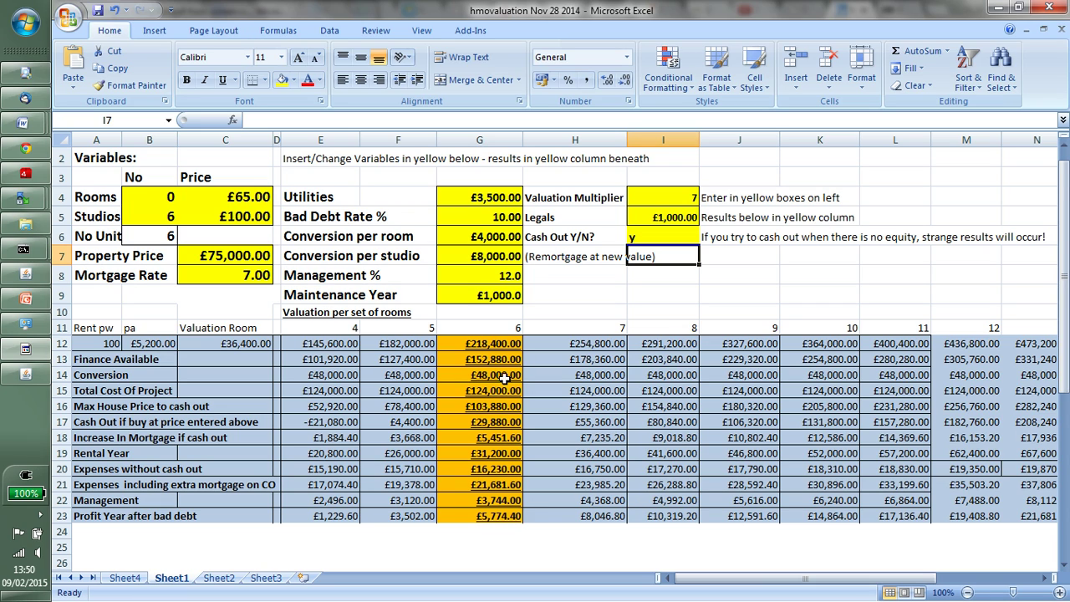
# Set the Property Price to £100,000.
pyautogui.click(250, 256)
pyautogui.write('1')
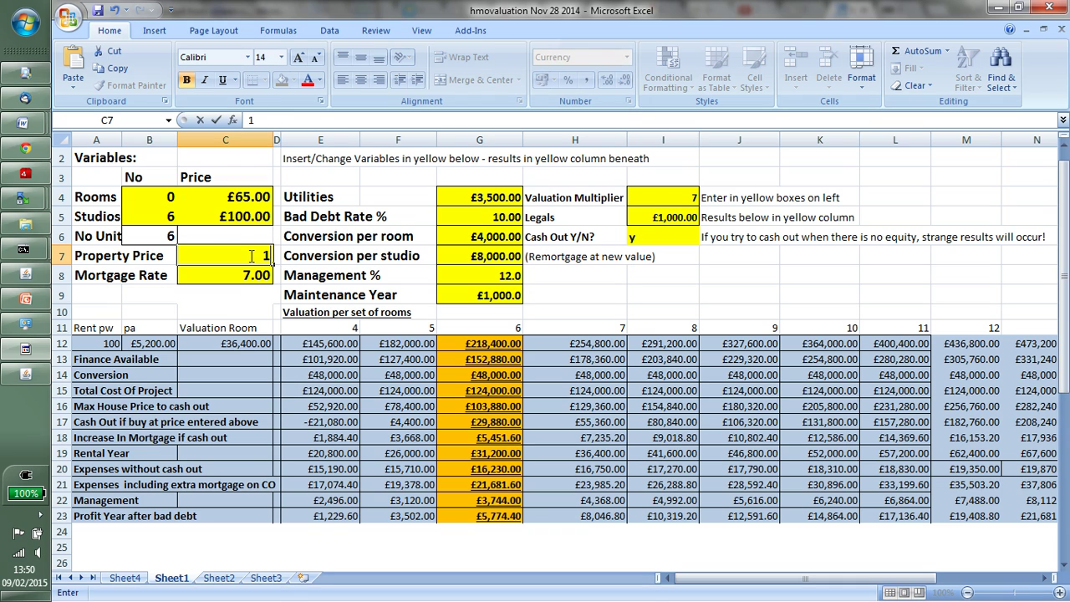
pyautogui.write('00000')
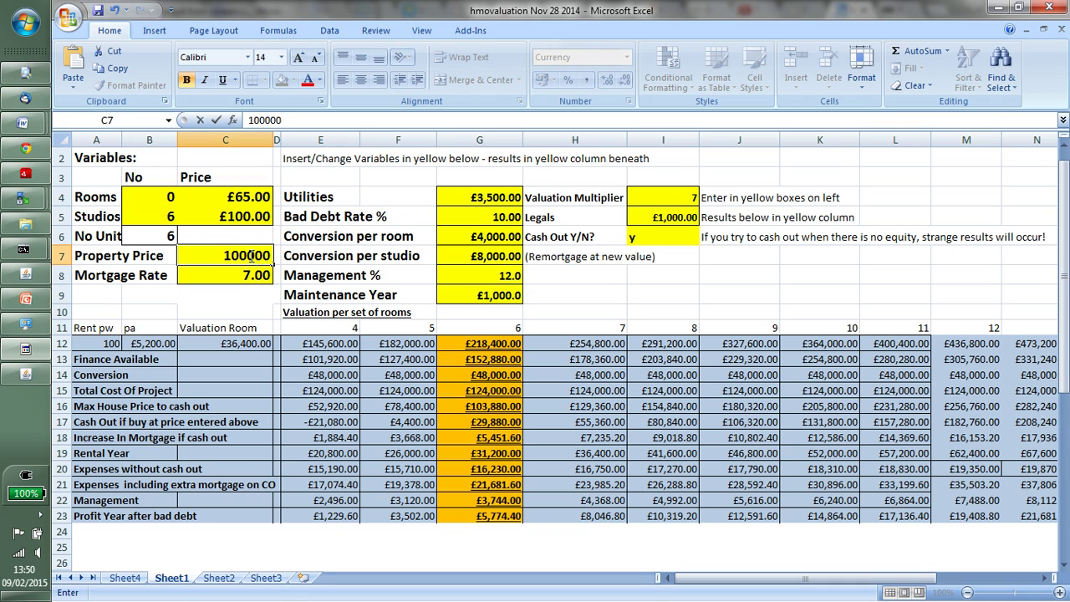
pyautogui.press('Up')
# Set the number of rooms to 6 and the number of studios to 0.
pyautogui.press('Up')
pyautogui.press('Up')
pyautogui.press('Left')
pyautogui.write('6')
pyautogui.press('Return')
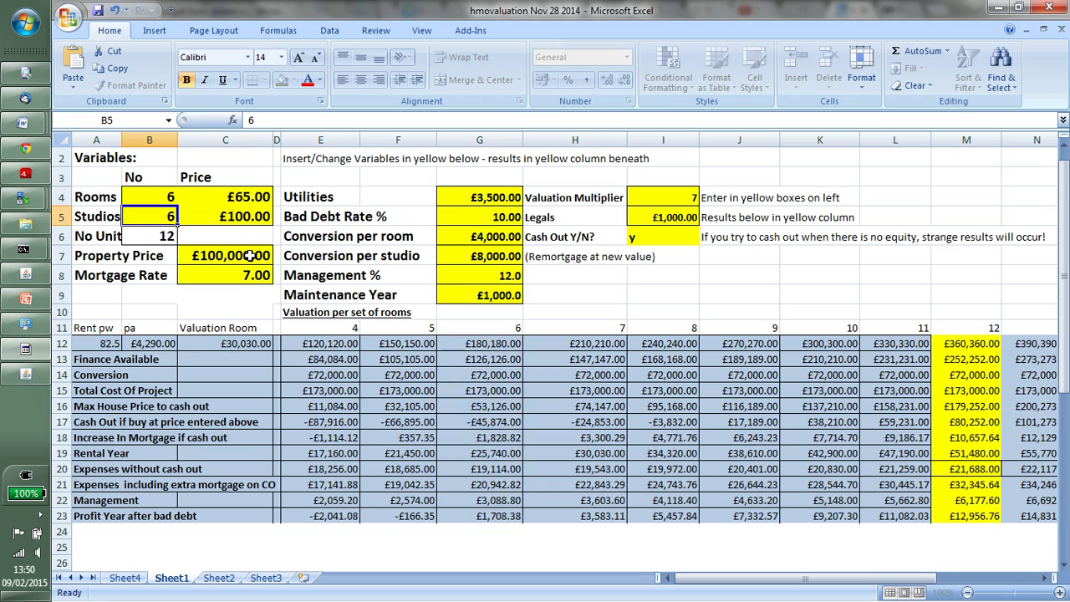
pyautogui.write('0')
pyautogui.press('Return')
# Try a Mortgage Rate of 9 and return the rate to 7.
pyautogui.press('Return')
pyautogui.press('Return')
pyautogui.press('Return')
pyautogui.press('Up')
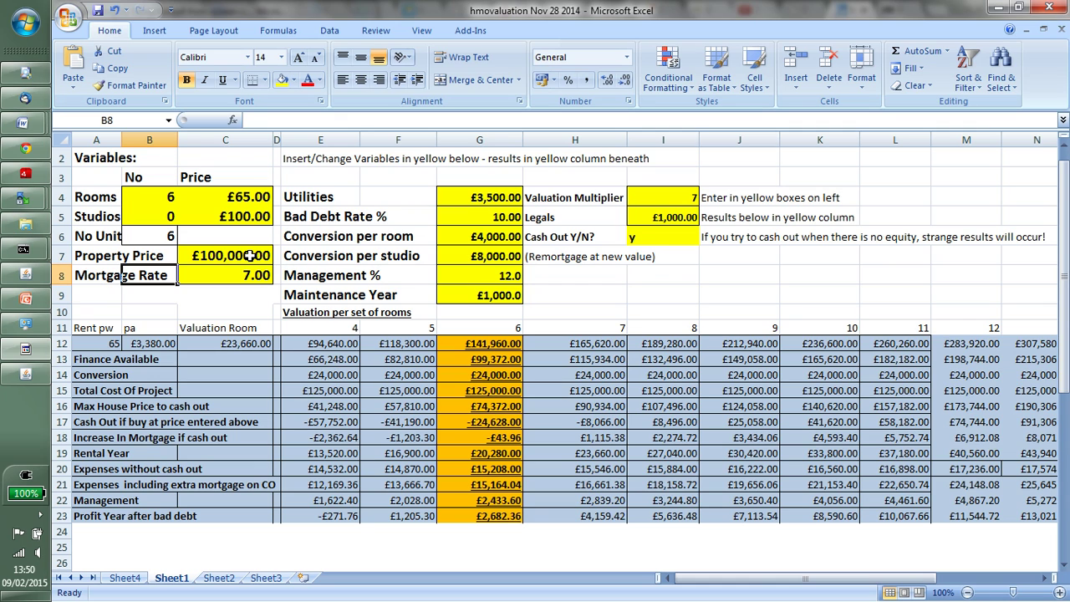
pyautogui.press('Right')
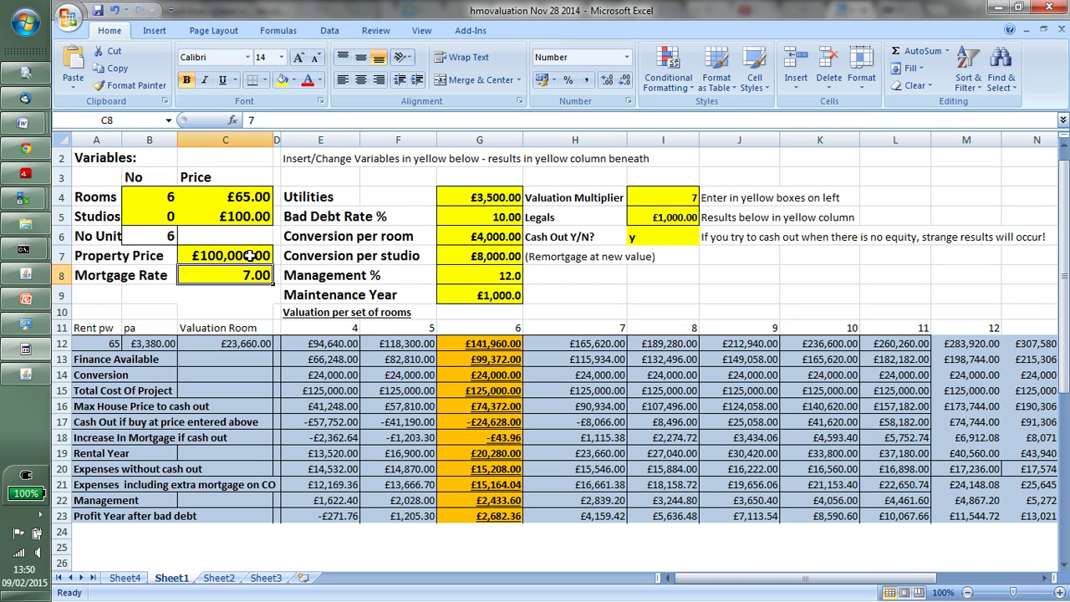
pyautogui.write('9')
pyautogui.press('Return')
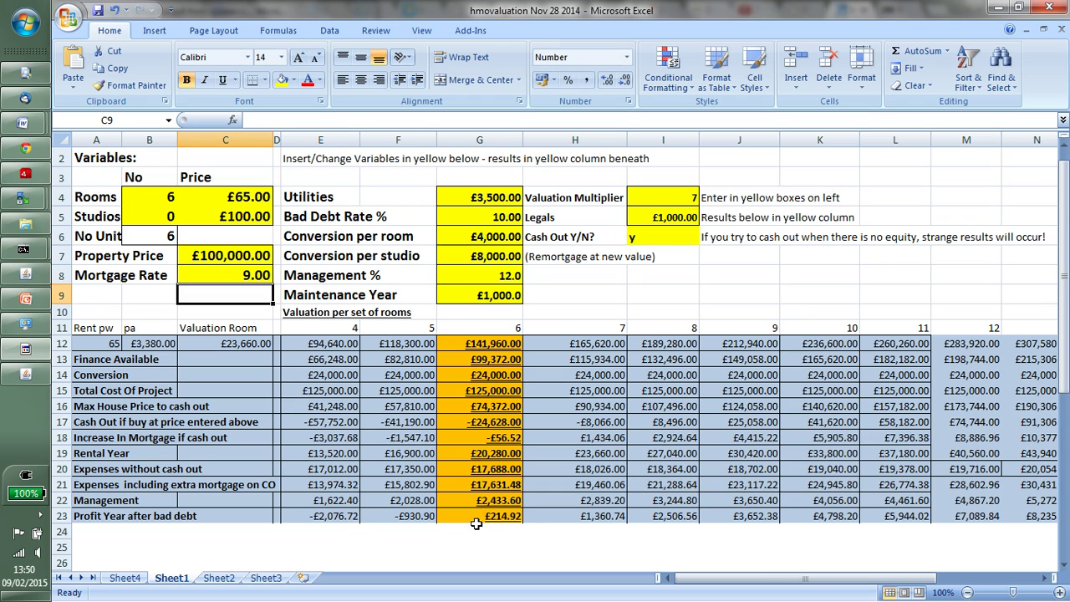
pyautogui.click(255, 277)
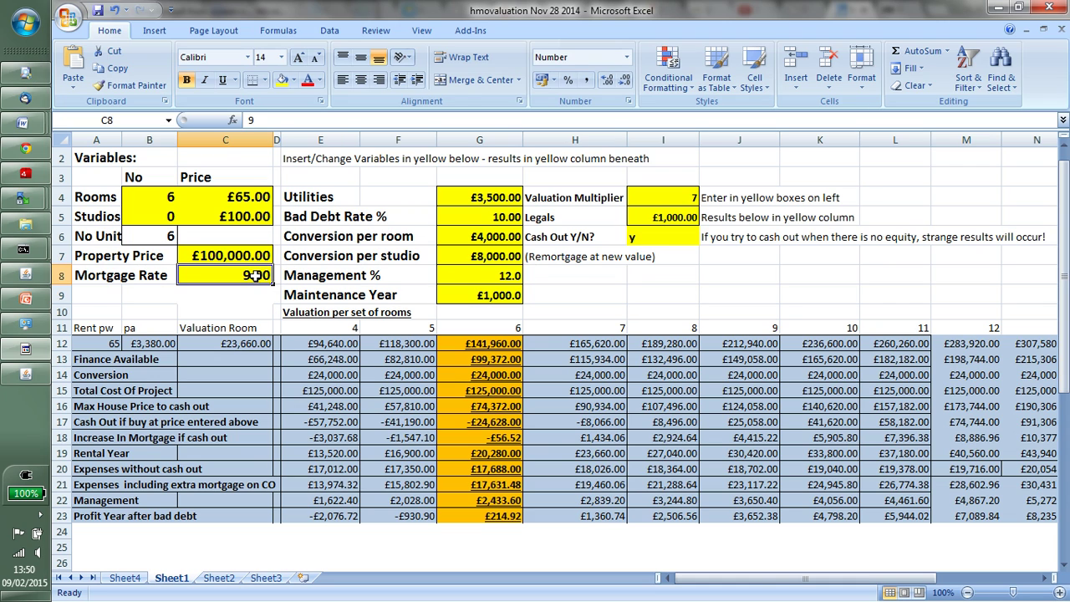
pyautogui.write('7')
pyautogui.press('Return')
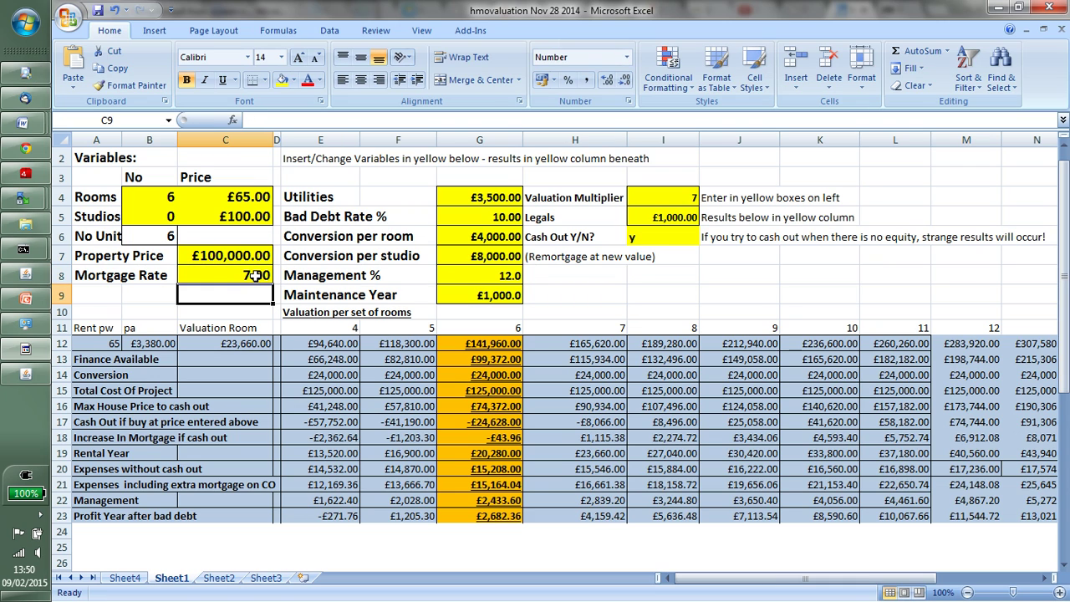
# Try a Bad Debt Rate % of 20 and return the rate to 10.
pyautogui.click(485, 217)
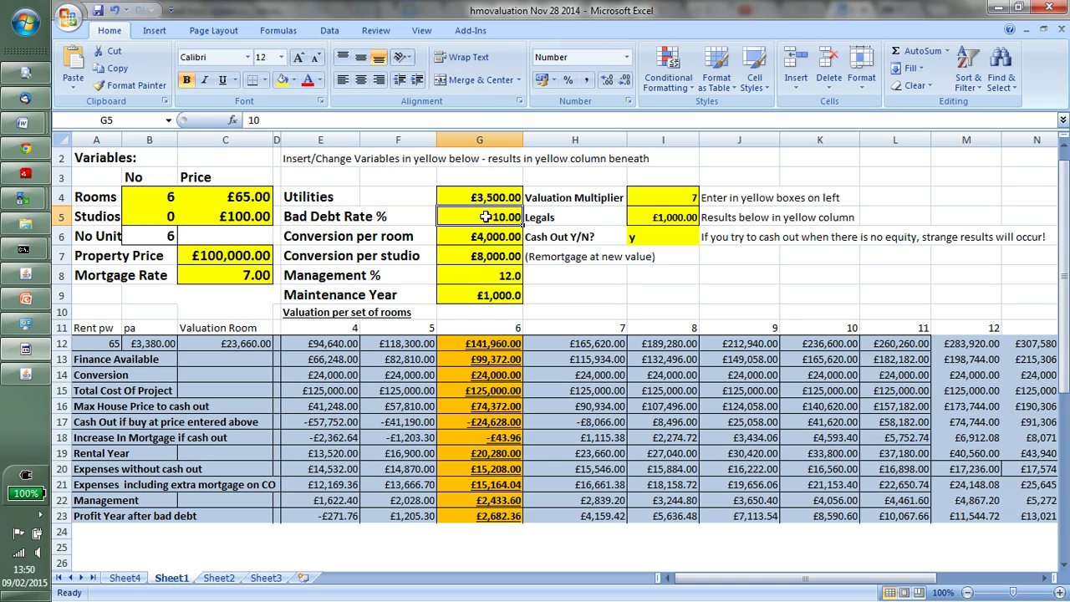
pyautogui.write('20')
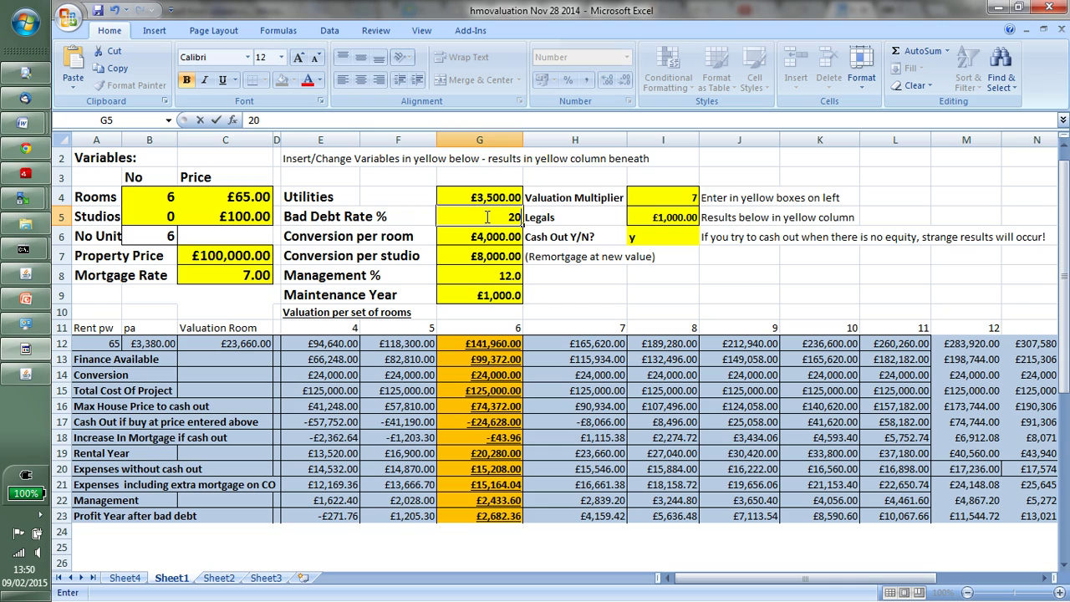
pyautogui.press('Return')
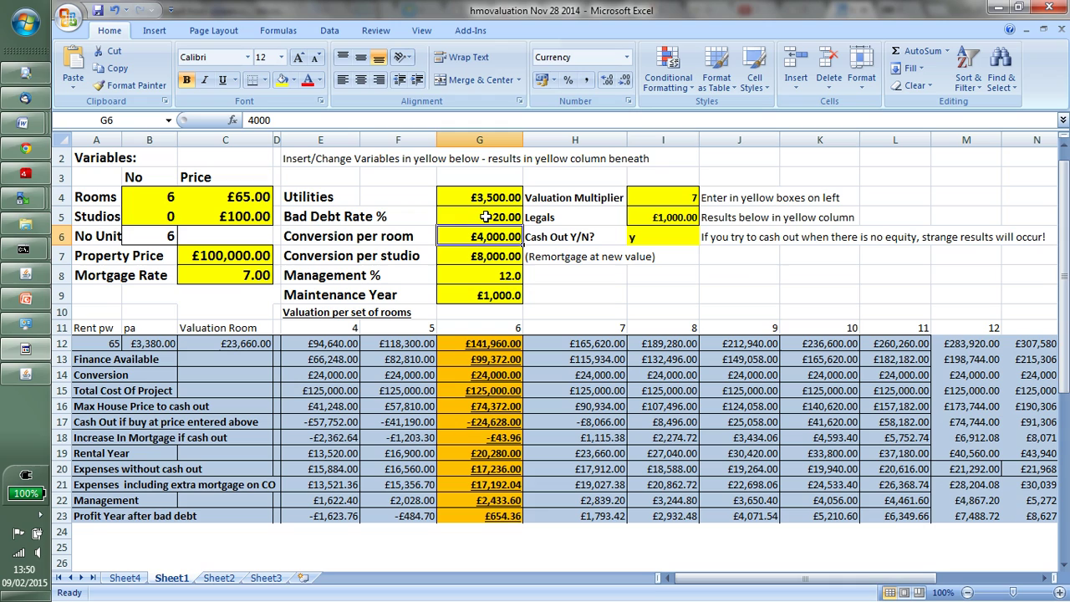
pyautogui.click(485, 216)
pyautogui.write('1')
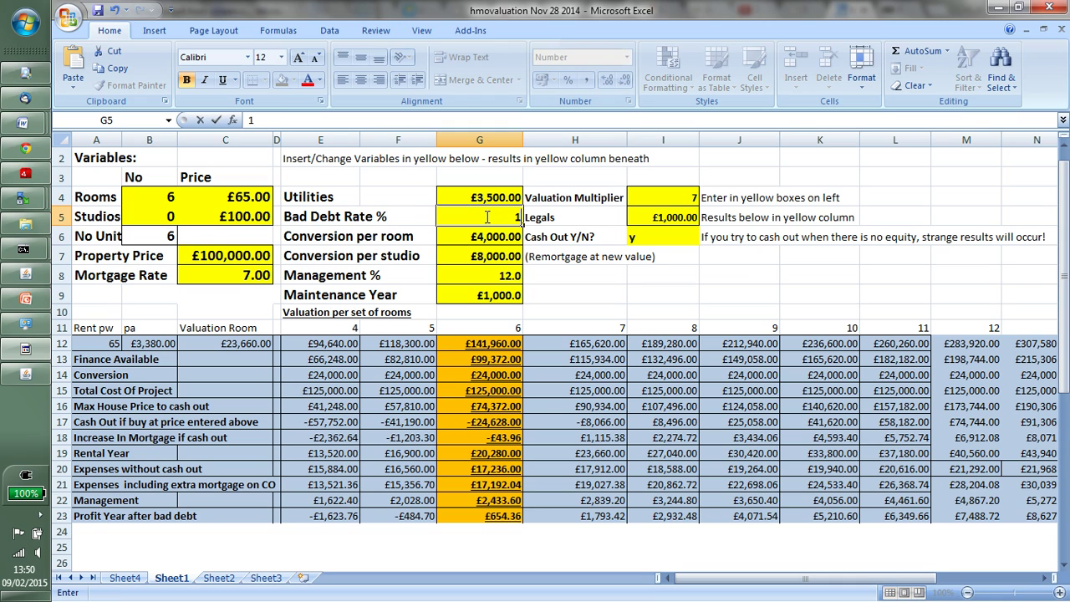
pyautogui.write('0')
pyautogui.press('Return')
# Set the Management % to 0.
pyautogui.press('Return')
pyautogui.press('Return')
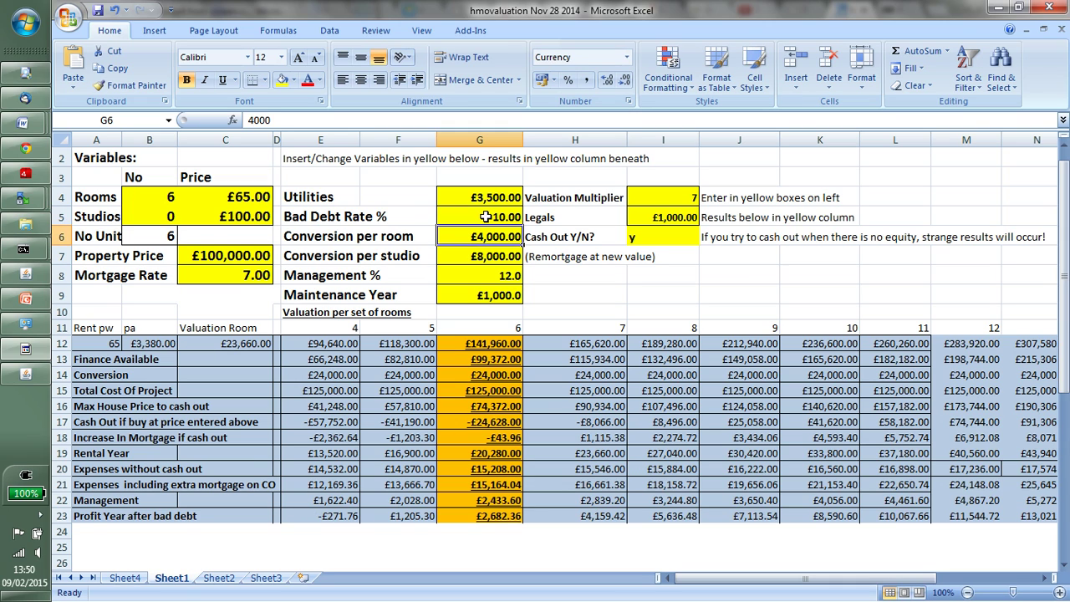
pyautogui.write('0')
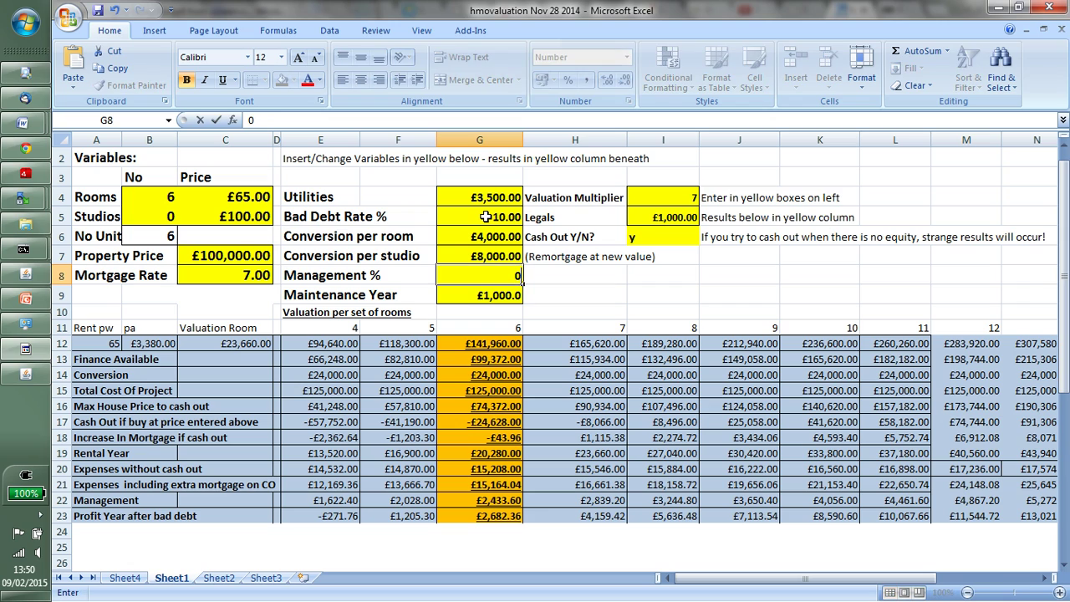
pyautogui.press('Return')
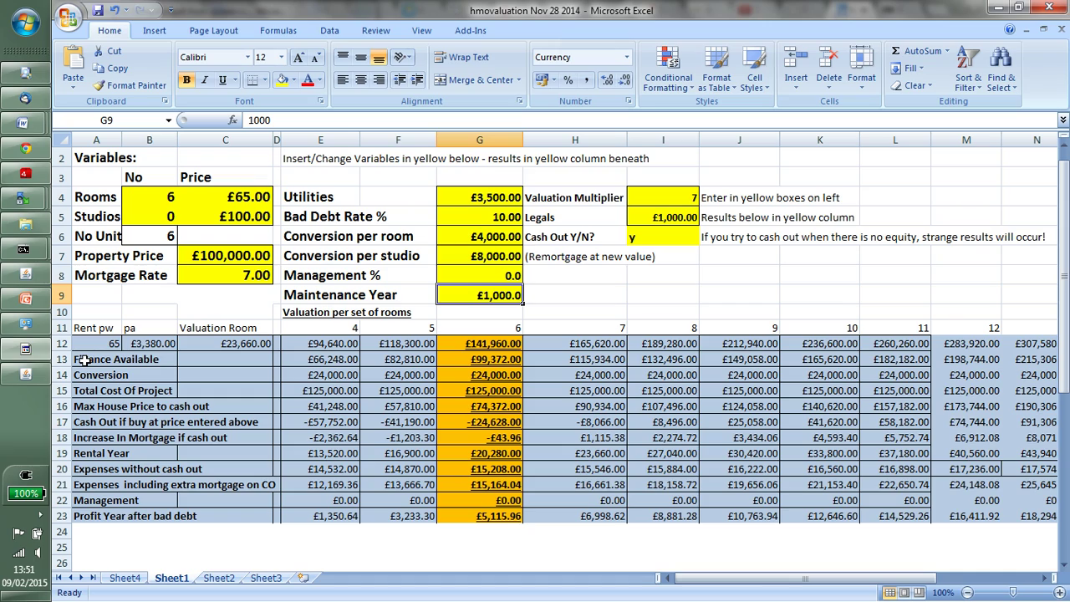
pyautogui.click(37, 358)
pyautogui.click(23, 373)
pyautogui.click(24, 373)
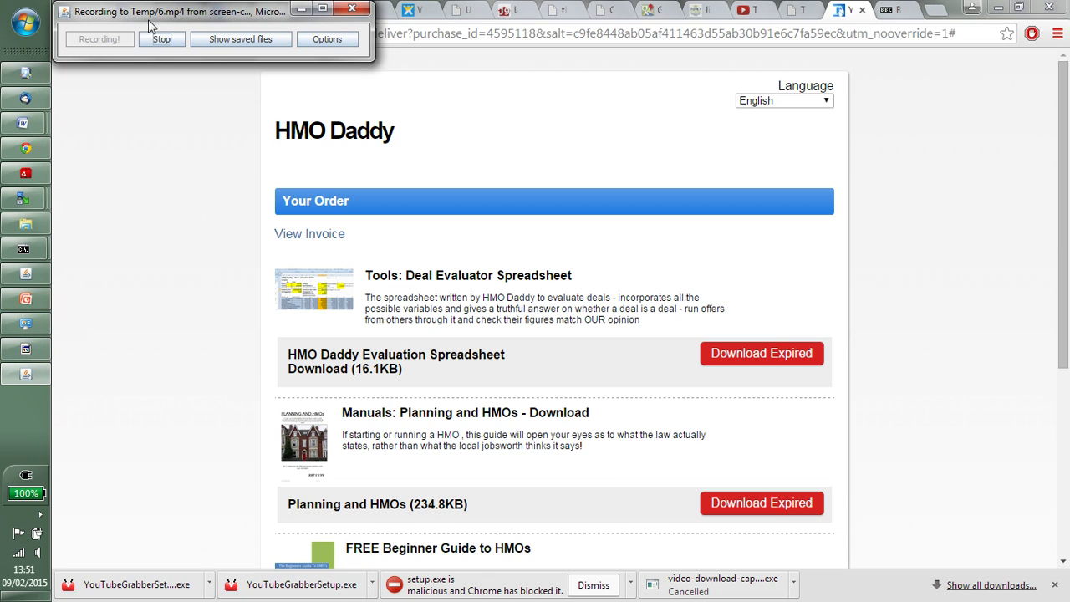